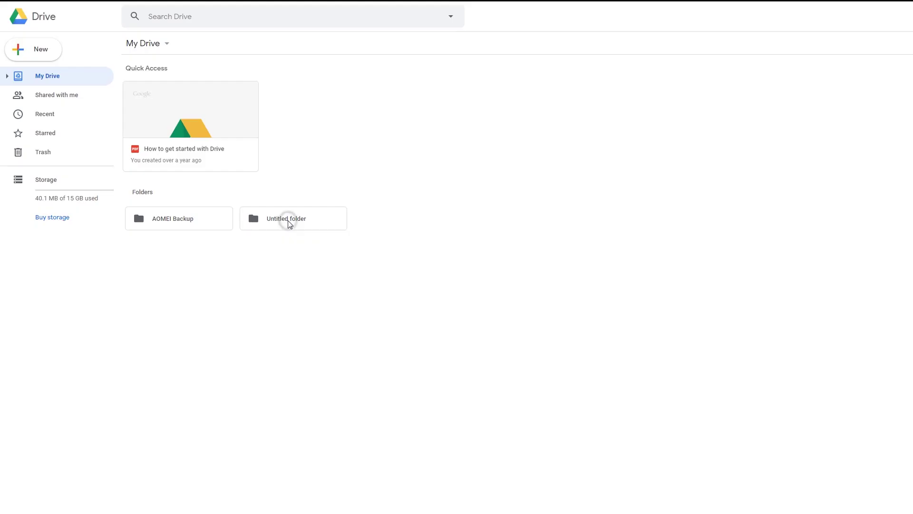
Step: Download the Untitled folder from Google Drive
{"action": "right_click", "coordinate": [289, 224]}
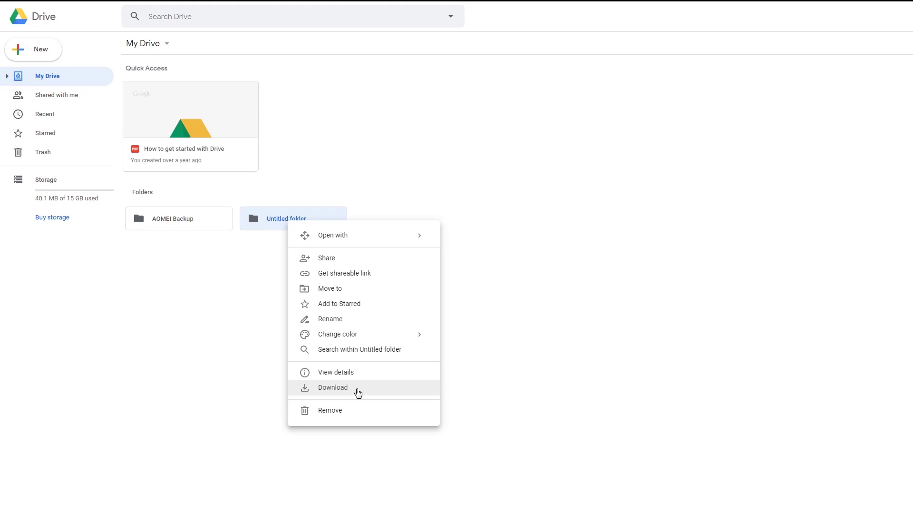
{"action": "left_click", "coordinate": [359, 392]}
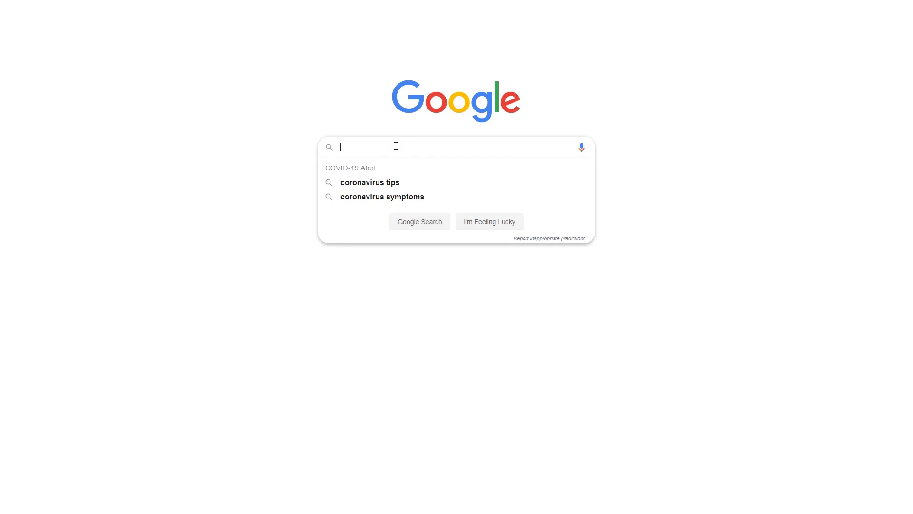
Step: Search Google for 'cbackupper'
{"action": "type", "text": "cba"}
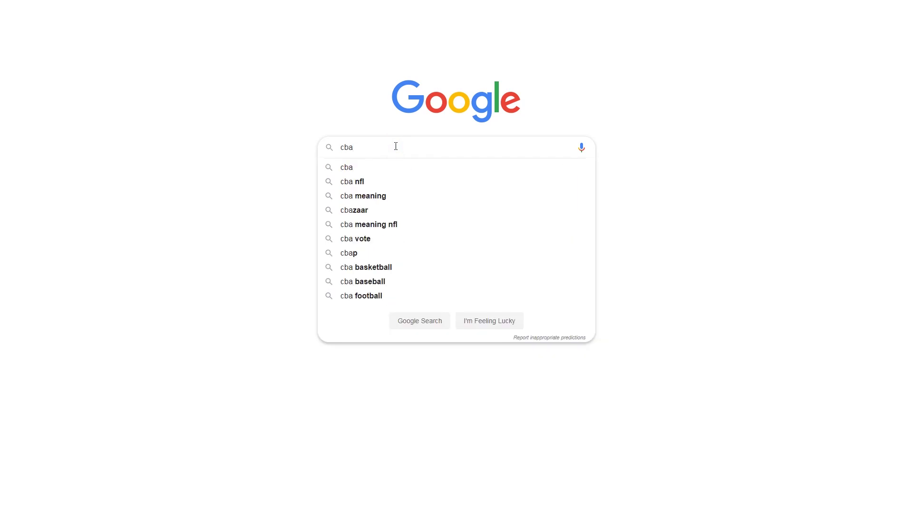
{"action": "type", "text": "ckupper"}
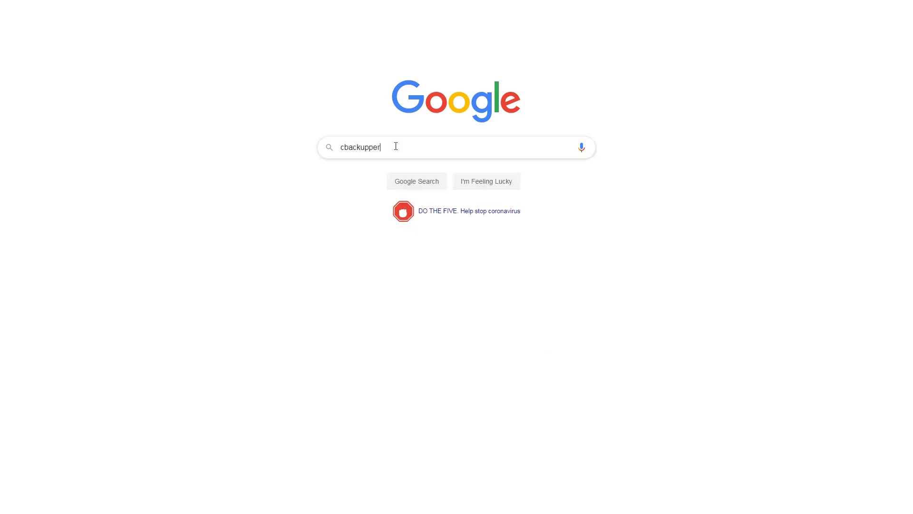
{"action": "key", "text": "Return"}
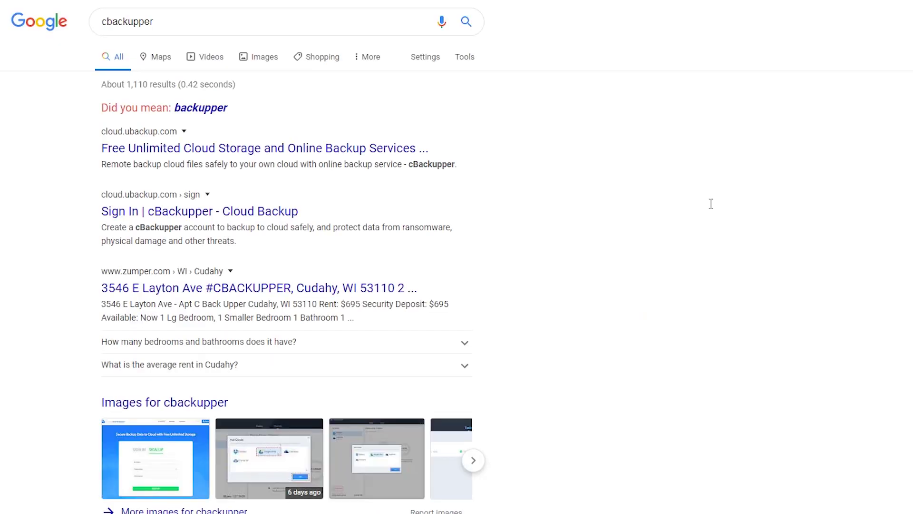
Step: Open the cBackupper website from the results and sign up for a free account with an e-mail, password and nickname
{"action": "left_click", "coordinate": [328, 152]}
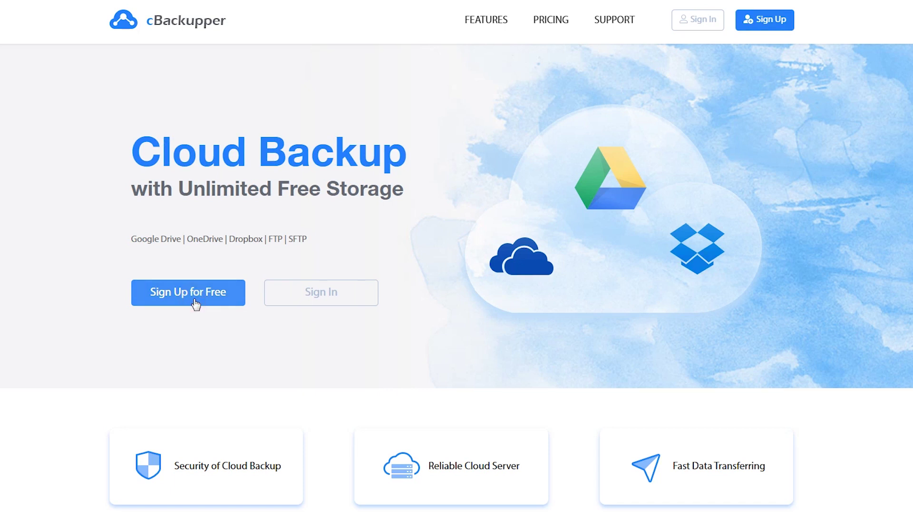
{"action": "left_click", "coordinate": [279, 262]}
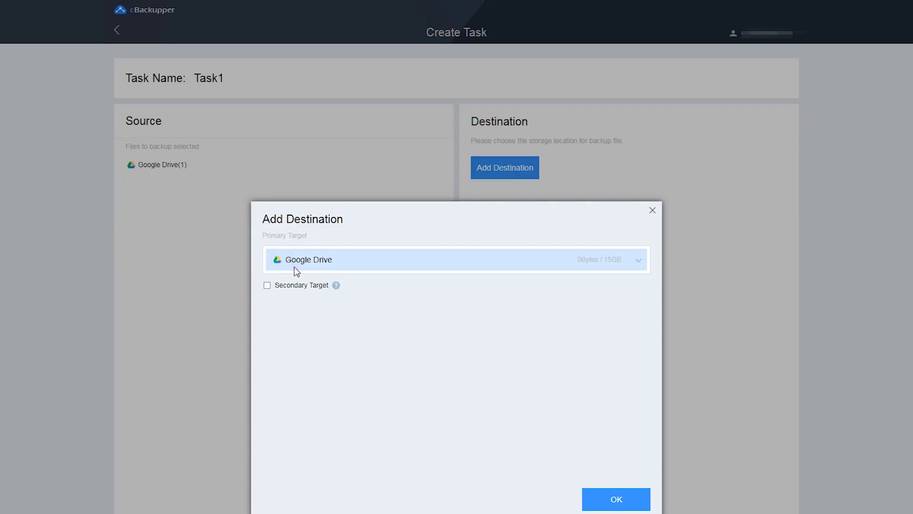
{"action": "left_click", "coordinate": [621, 505]}
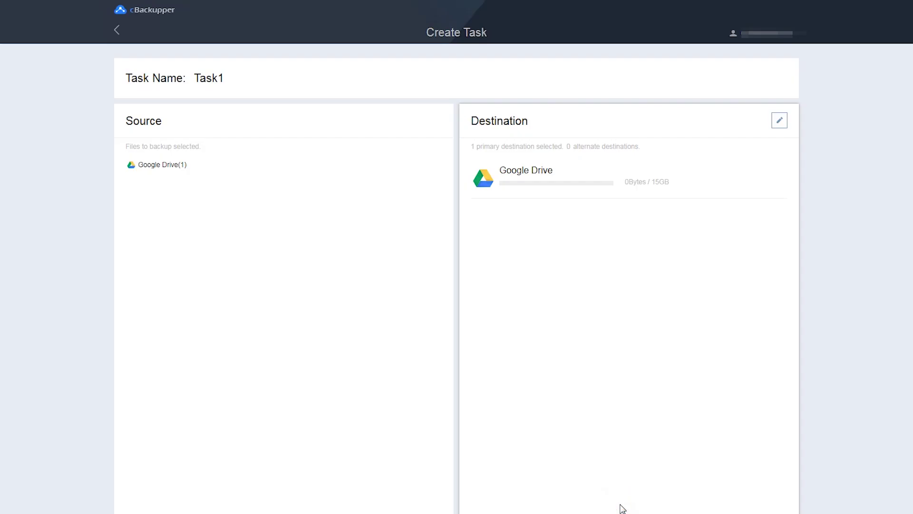
{"action": "left_click", "coordinate": [622, 509]}
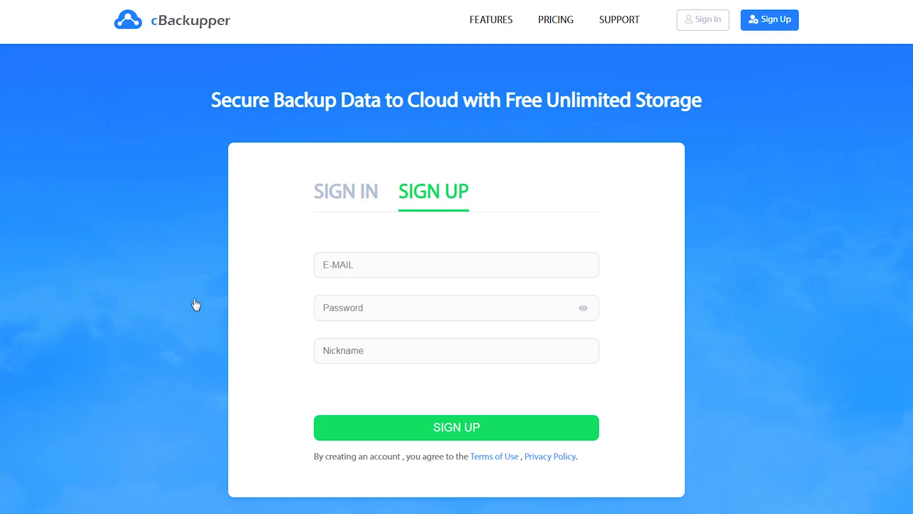
{"action": "left_click", "coordinate": [360, 271]}
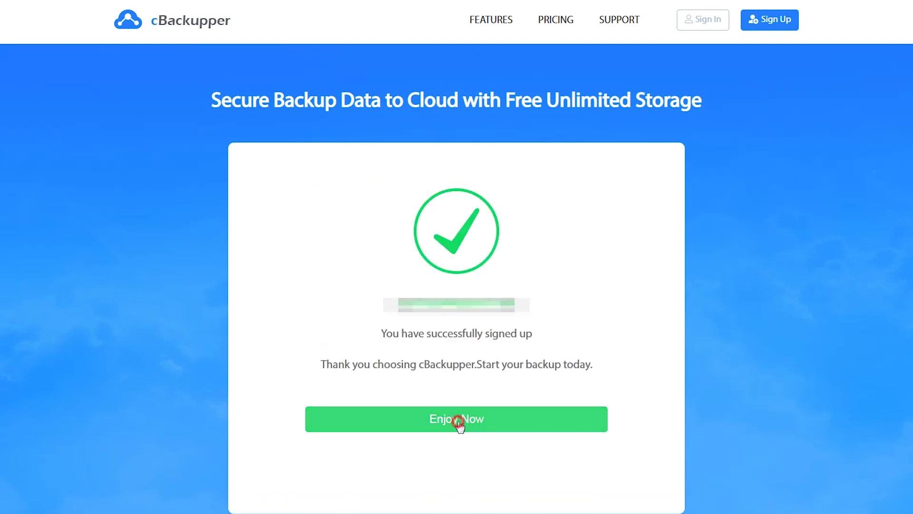
Step: Add a second Google Drive account, Google Drive(1), to My Clouds
{"action": "left_click", "coordinate": [460, 426]}
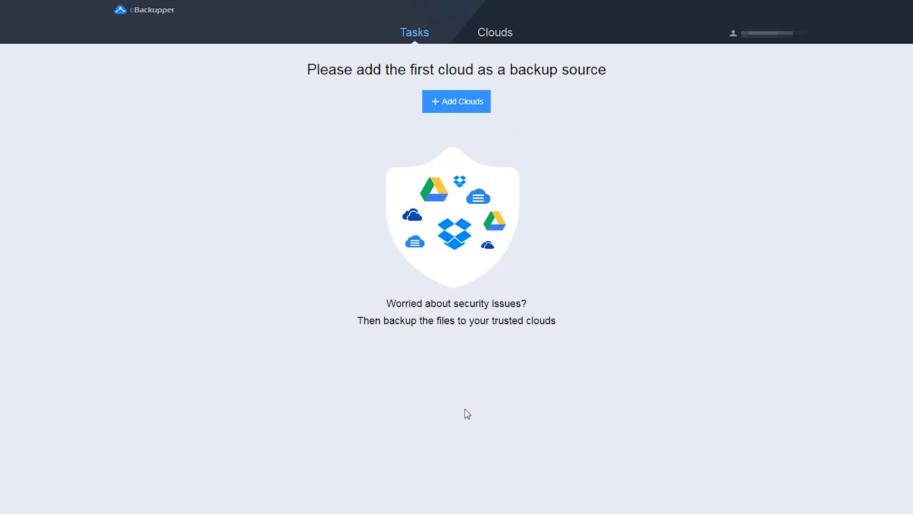
{"action": "left_click", "coordinate": [495, 34]}
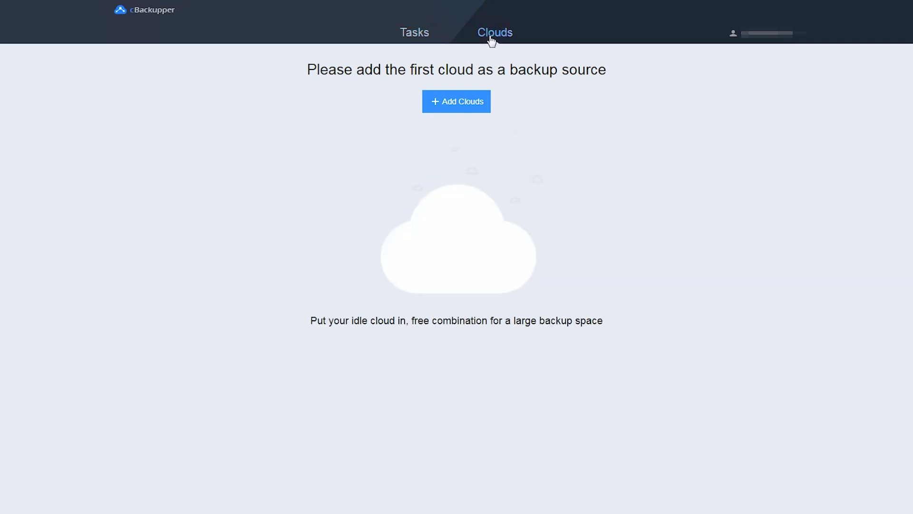
{"action": "left_click", "coordinate": [471, 114]}
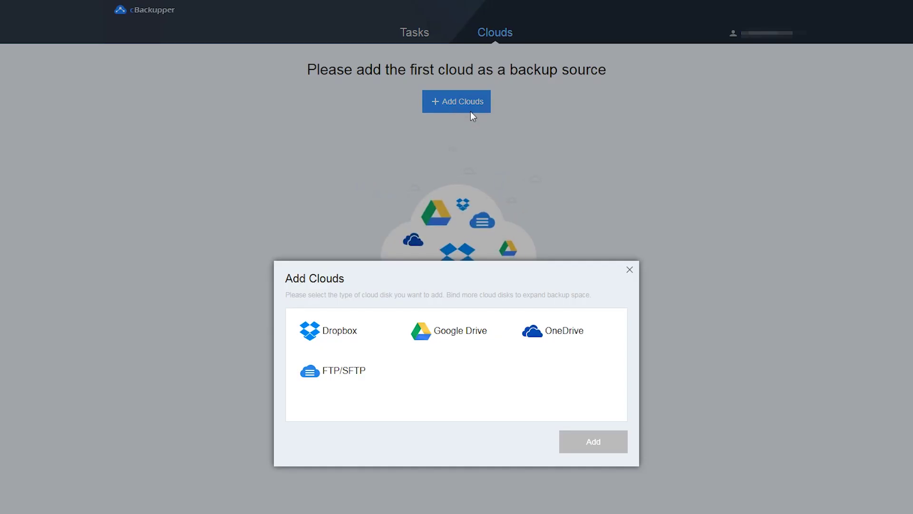
{"action": "left_click", "coordinate": [446, 331]}
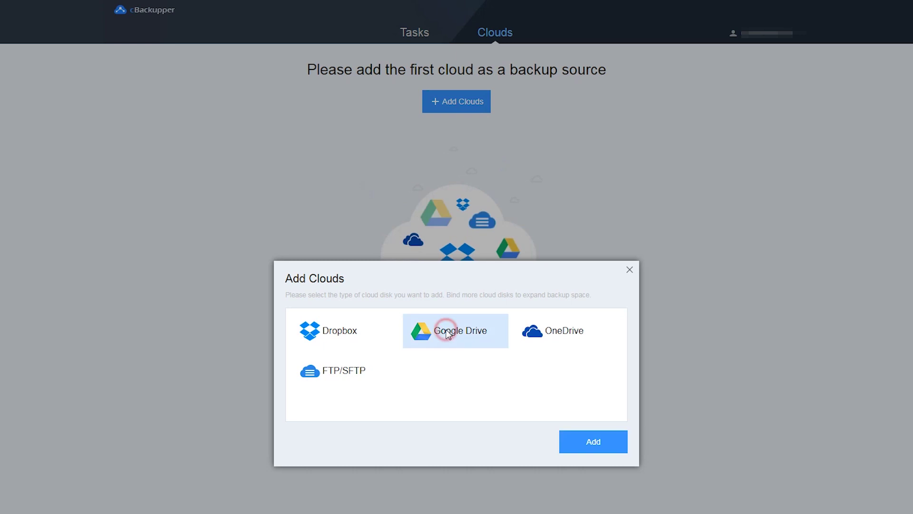
{"action": "left_click", "coordinate": [599, 446]}
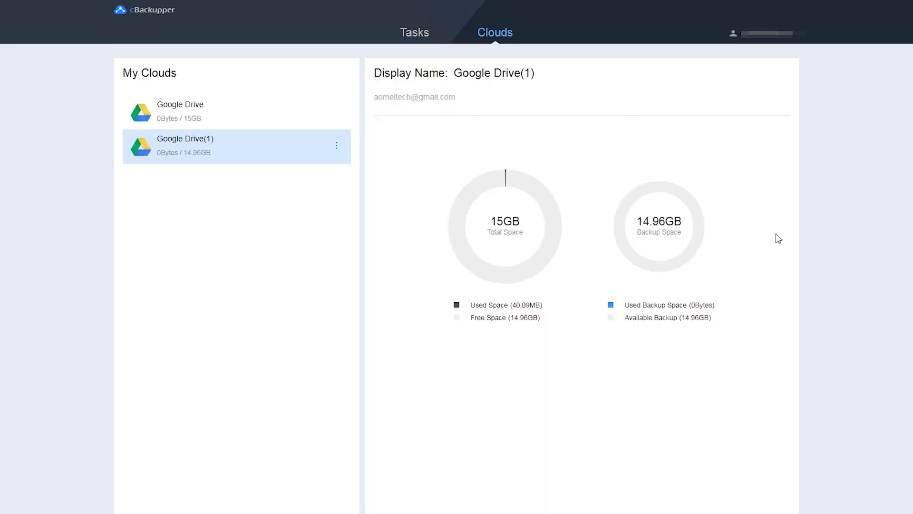
Step: Create a new backup task and rename it Task1
{"action": "left_click", "coordinate": [413, 37]}
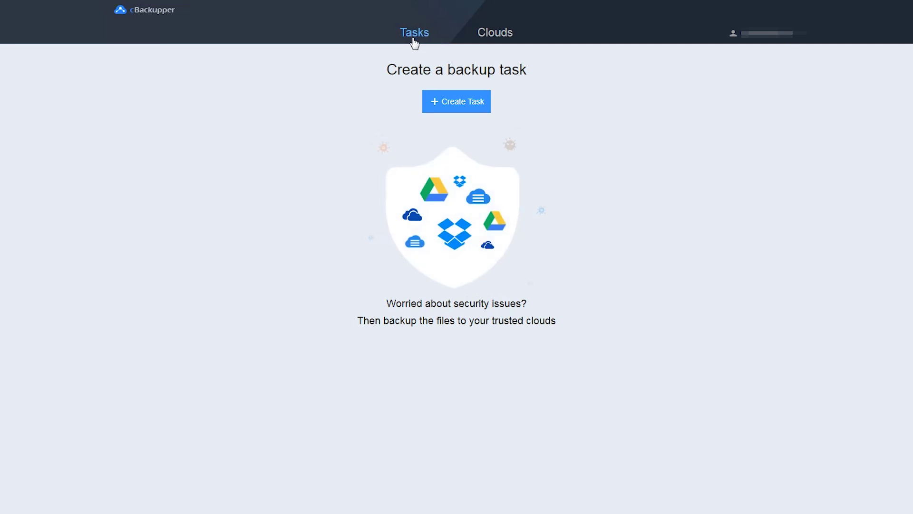
{"action": "left_click", "coordinate": [461, 103]}
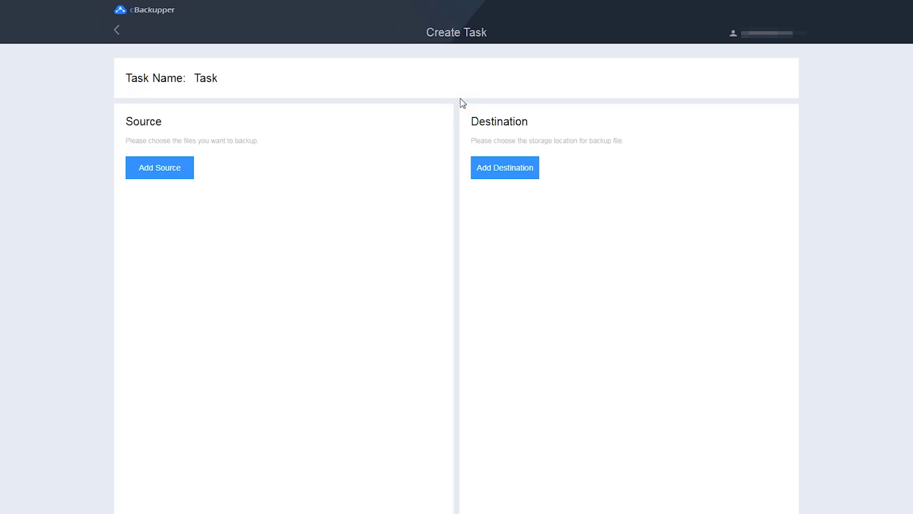
{"action": "left_click", "coordinate": [217, 85]}
{"action": "left_click", "coordinate": [218, 84]}
{"action": "type", "text": "1"}
Step: Set all of Google Drive(1) as Task1's backup source
{"action": "left_click", "coordinate": [159, 176]}
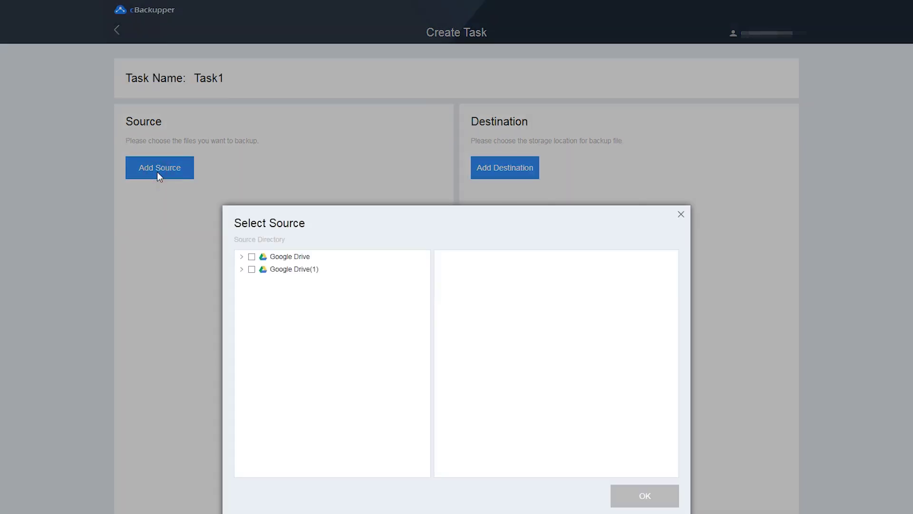
{"action": "left_click", "coordinate": [275, 276]}
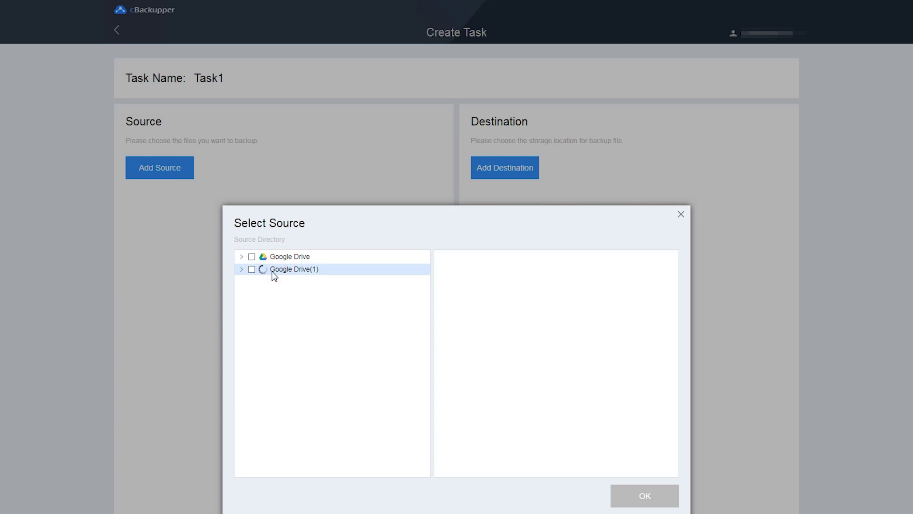
{"action": "left_click", "coordinate": [251, 270]}
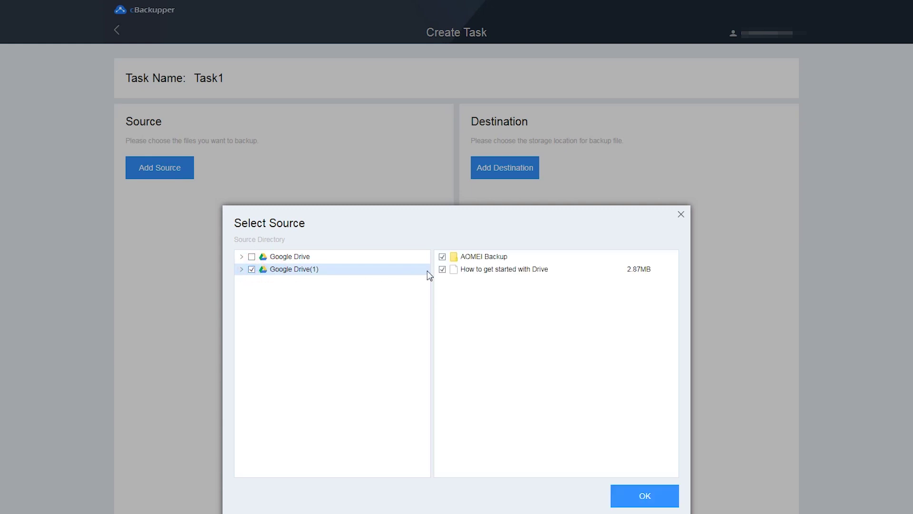
{"action": "left_click", "coordinate": [654, 505]}
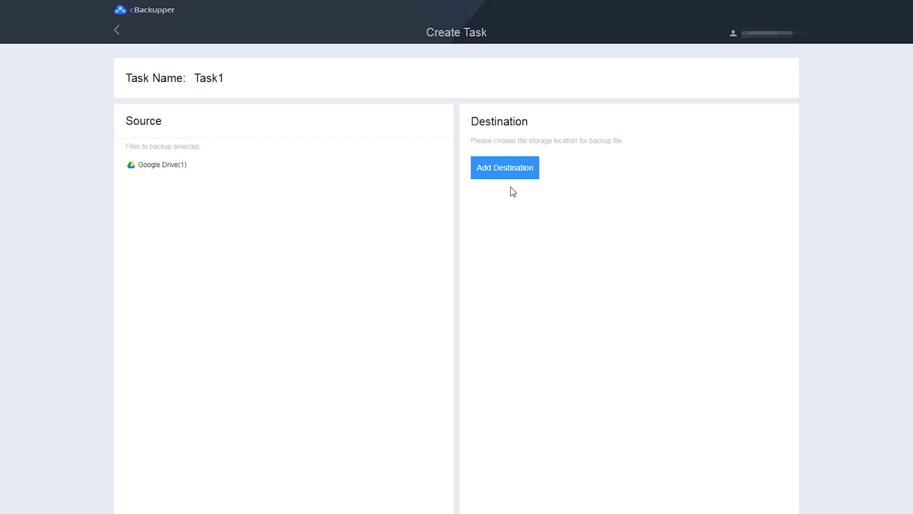
Step: Choose Google Drive as Task1's backup destination
{"action": "left_click", "coordinate": [504, 168]}
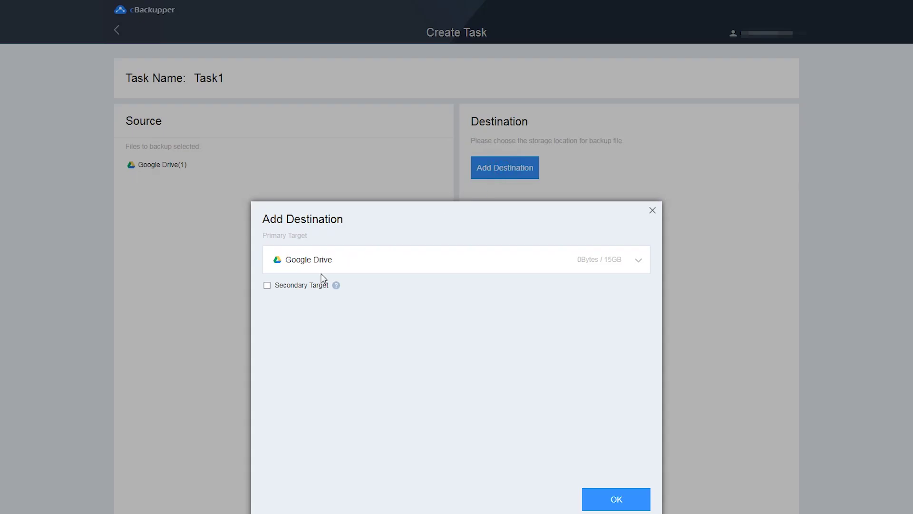
{"action": "left_click", "coordinate": [622, 508]}
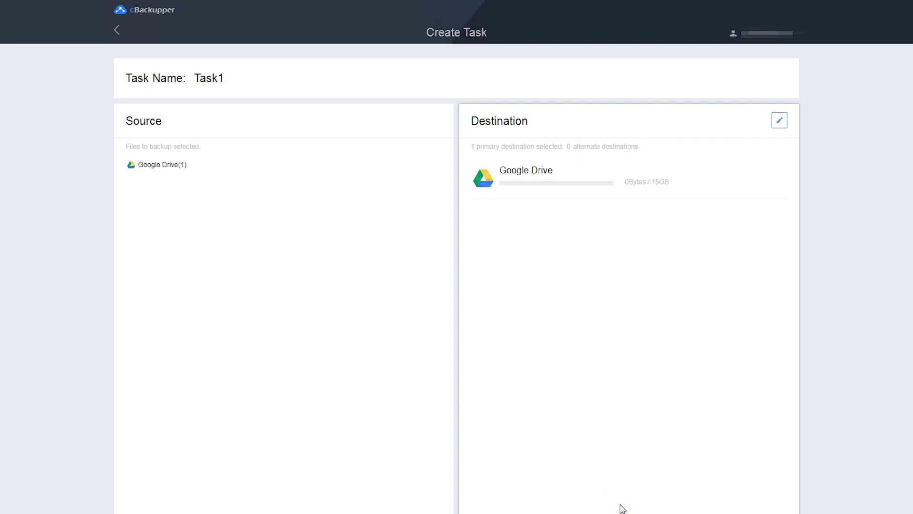
{"action": "scroll", "coordinate": [632, 495], "scroll_direction": "down", "scroll_amount": 5}
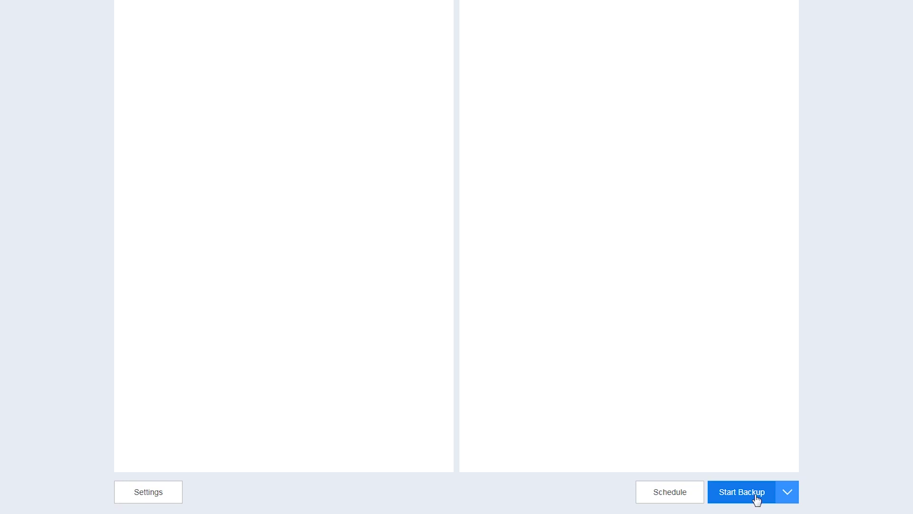
Step: Run the Task1 backup and bring up the task's action menu
{"action": "left_click", "coordinate": [757, 497]}
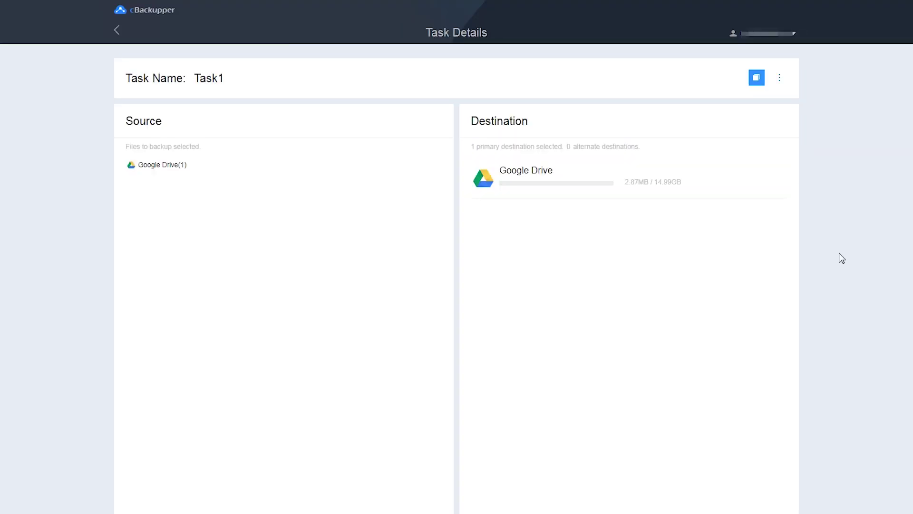
{"action": "left_click", "coordinate": [779, 79]}
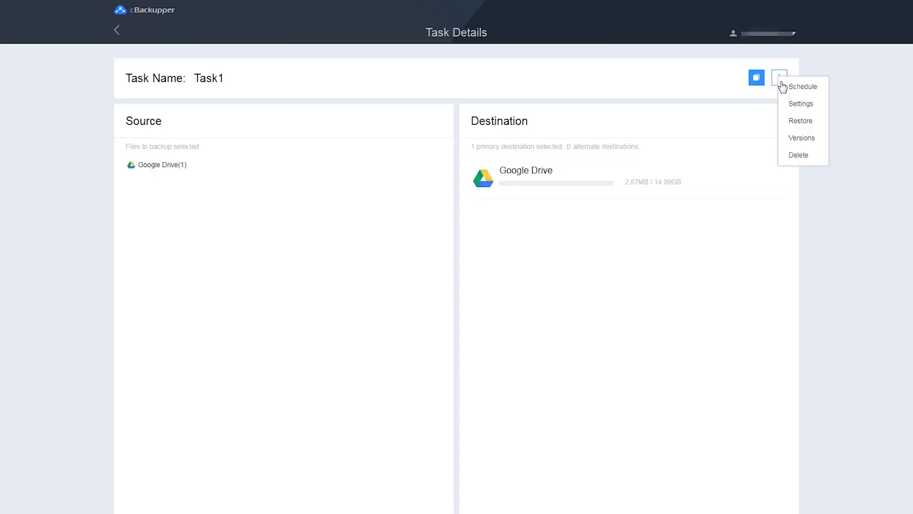
Step: In Task1's backup settings, keep the file filter at Backup all files and enable email notification
{"action": "left_click", "coordinate": [808, 110]}
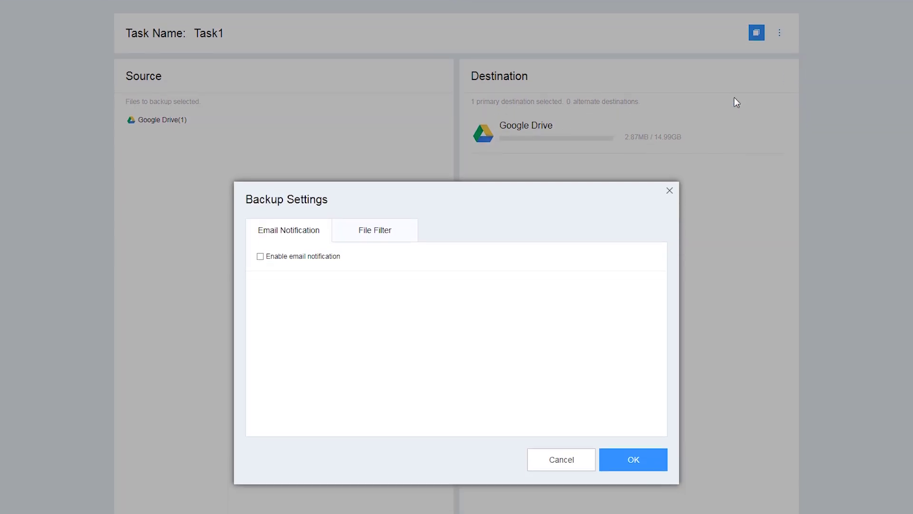
{"action": "left_click", "coordinate": [363, 215]}
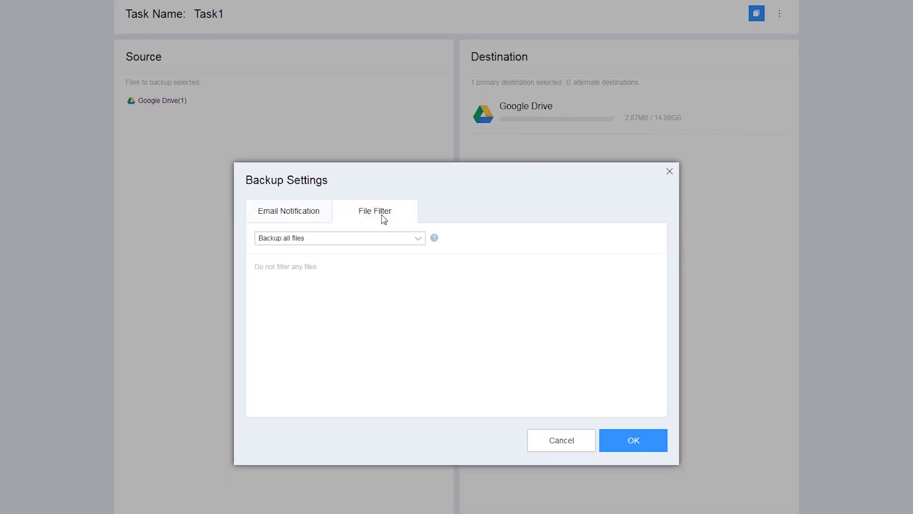
{"action": "left_click", "coordinate": [402, 240]}
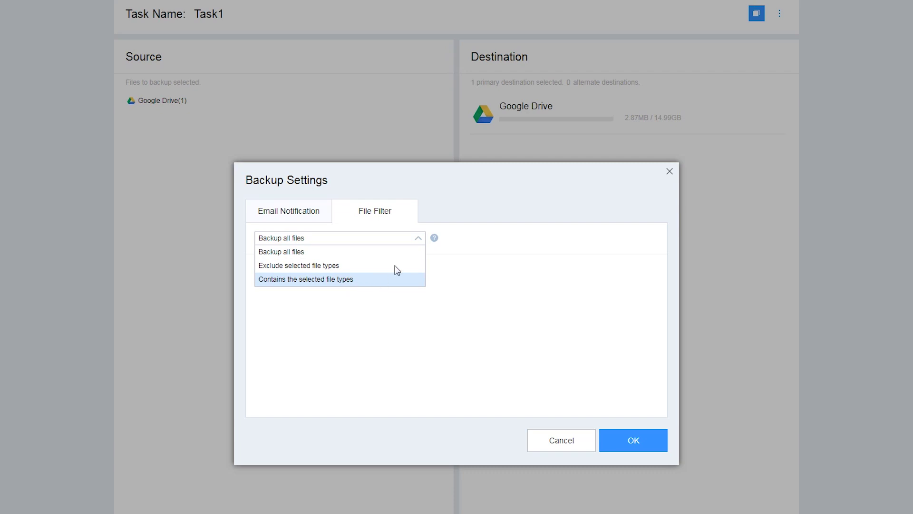
{"action": "left_click", "coordinate": [414, 239]}
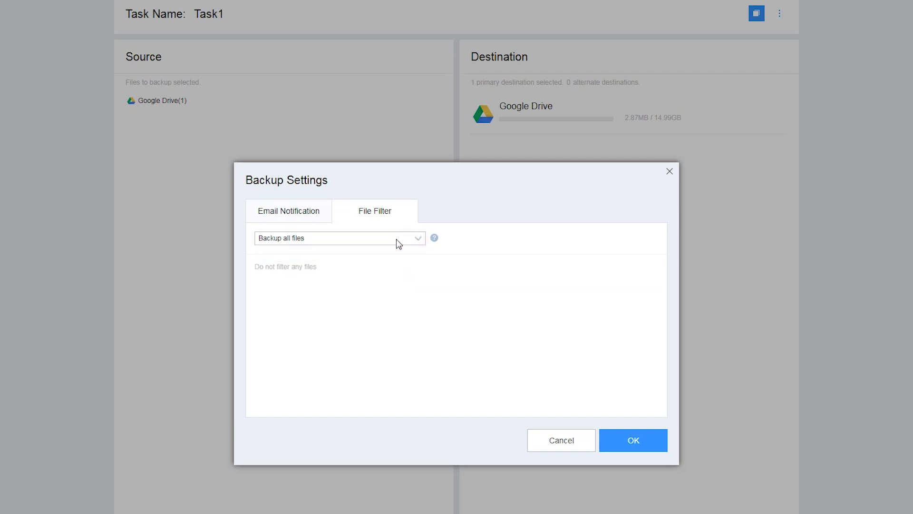
{"action": "left_click", "coordinate": [307, 218]}
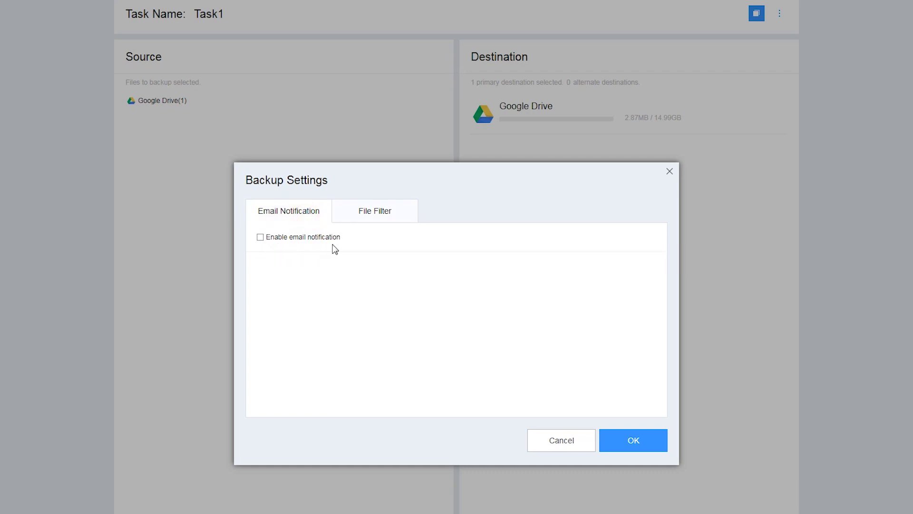
{"action": "left_click", "coordinate": [260, 237]}
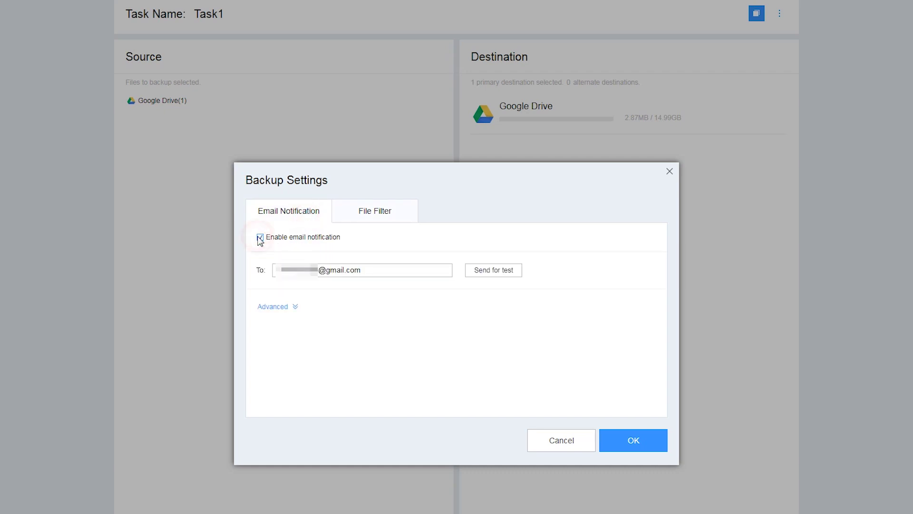